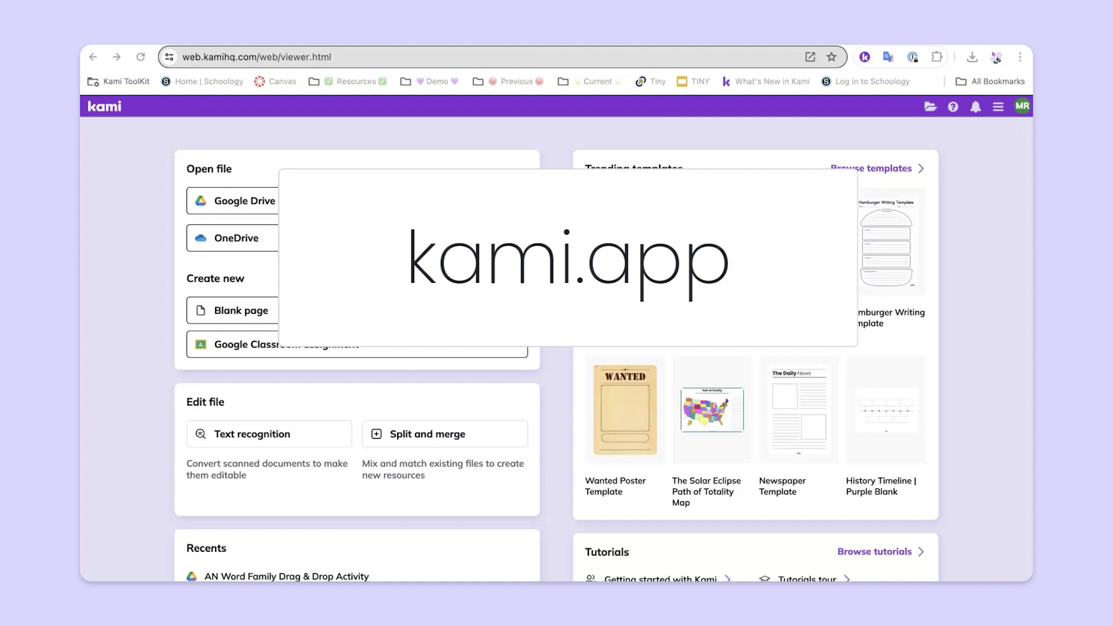
Launch the Kami start page from the Chrome toolbar extension icon.
click(865, 56)
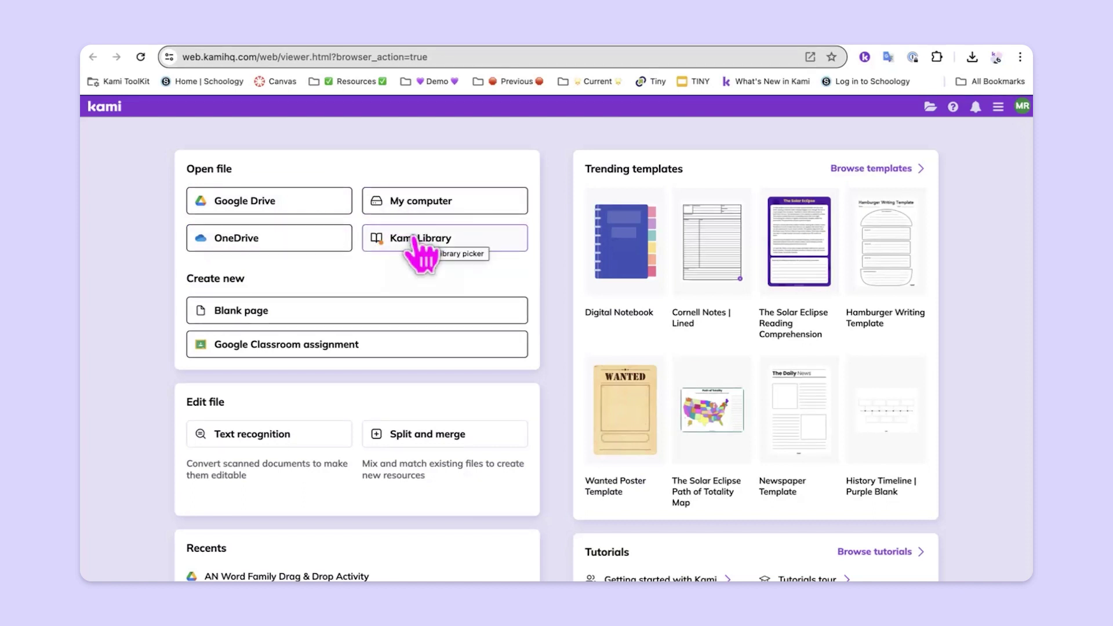
Open 'AN Word Family Drag & Drop Activity' from the Word Families folder in Google Drive.
click(293, 203)
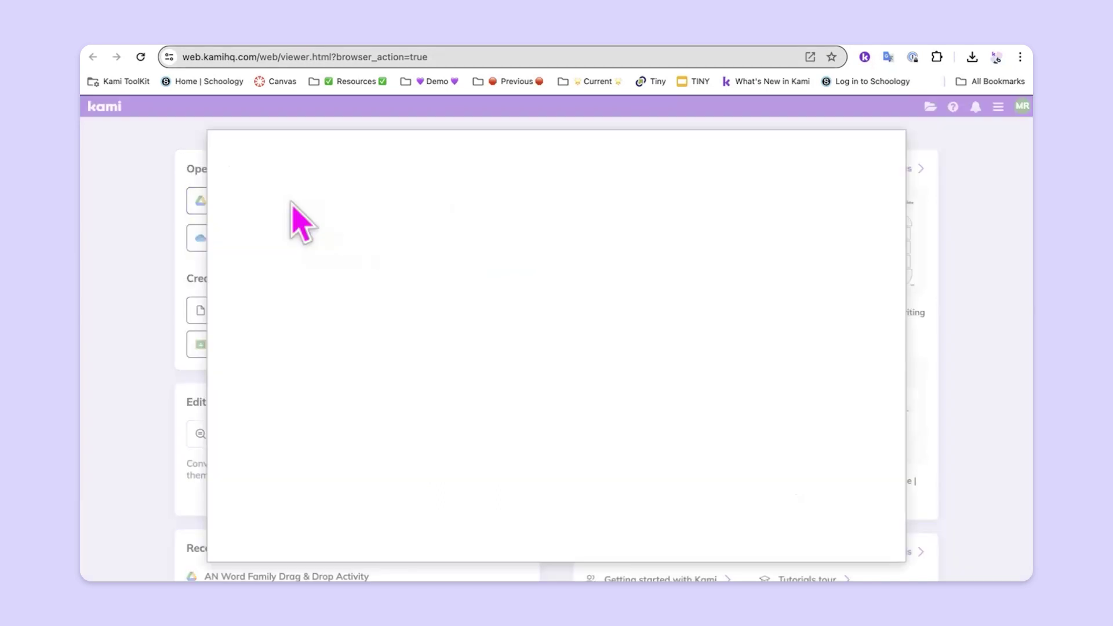
double_click(288, 238)
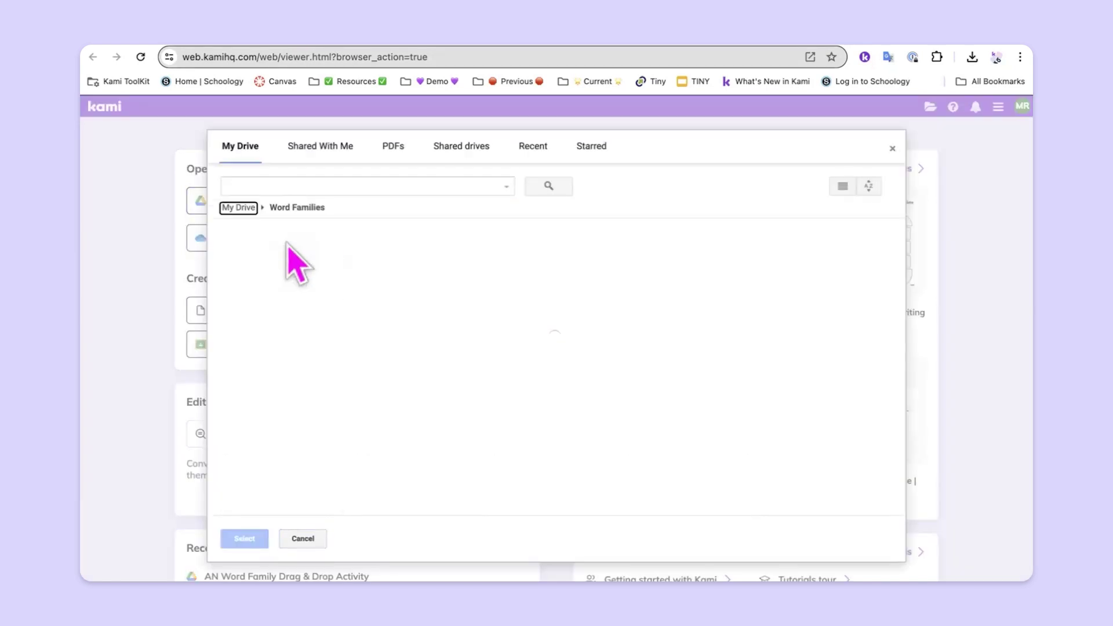
click(290, 290)
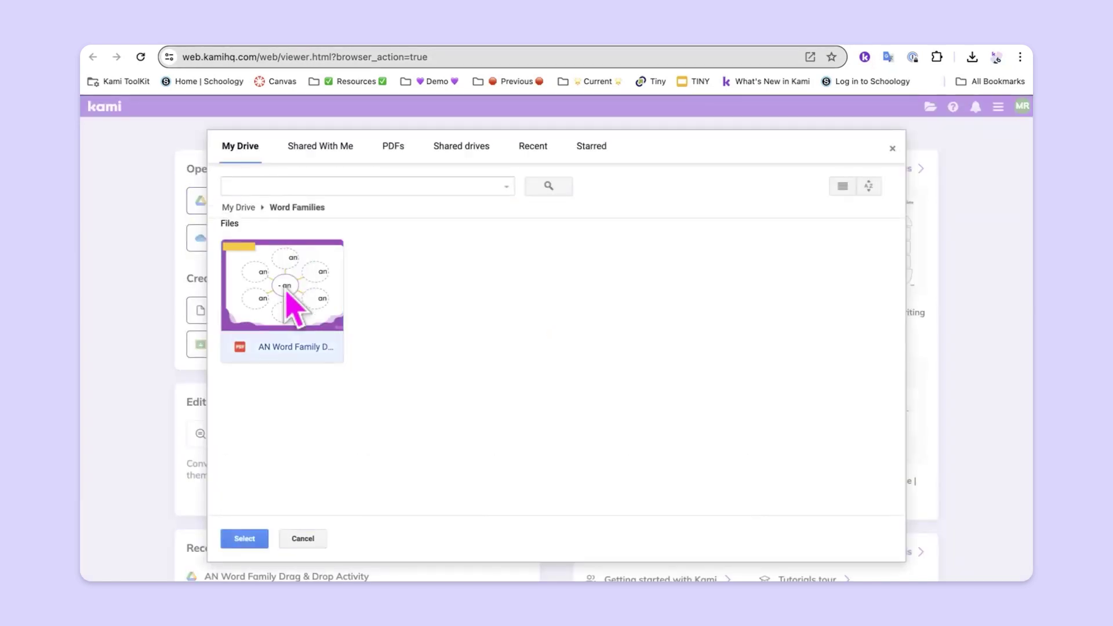
click(244, 539)
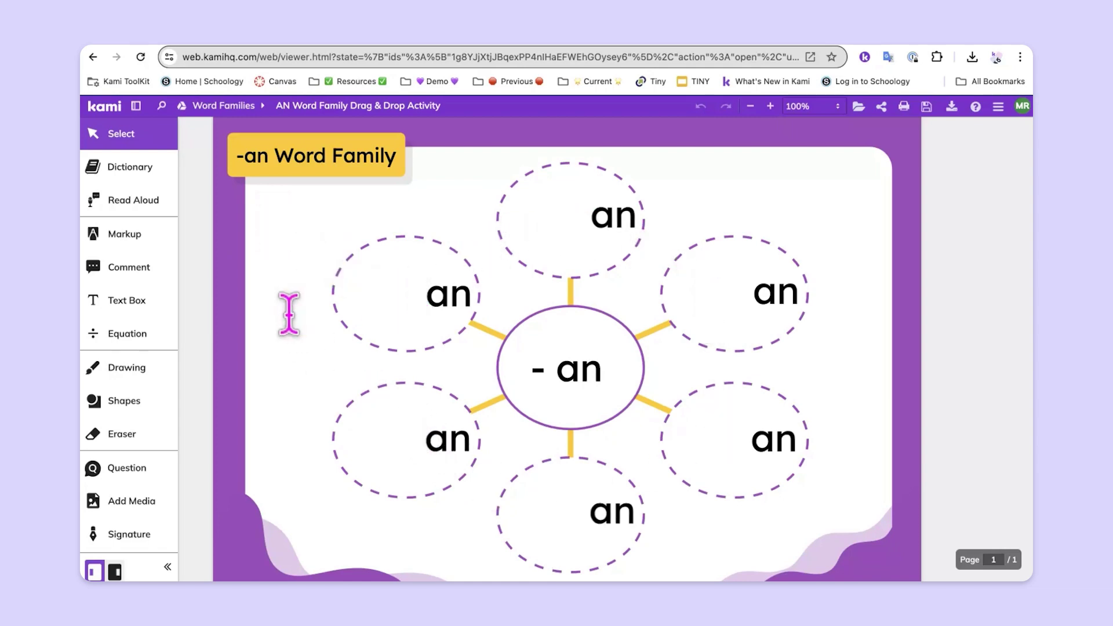
Add text boxes with the letters c and m at the page's left side.
click(130, 307)
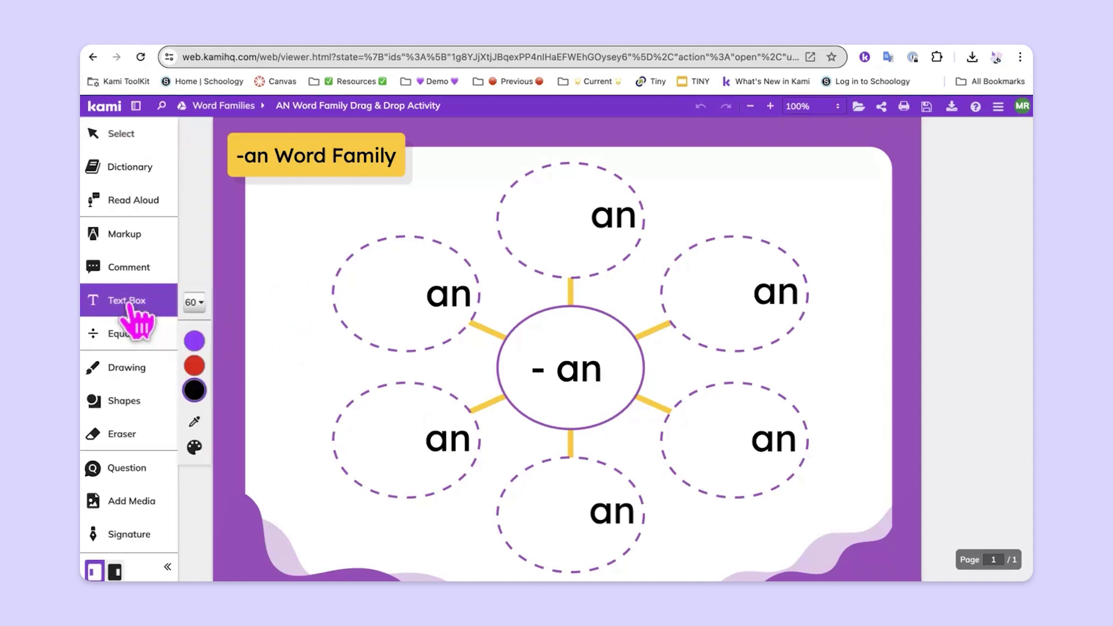
click(268, 228)
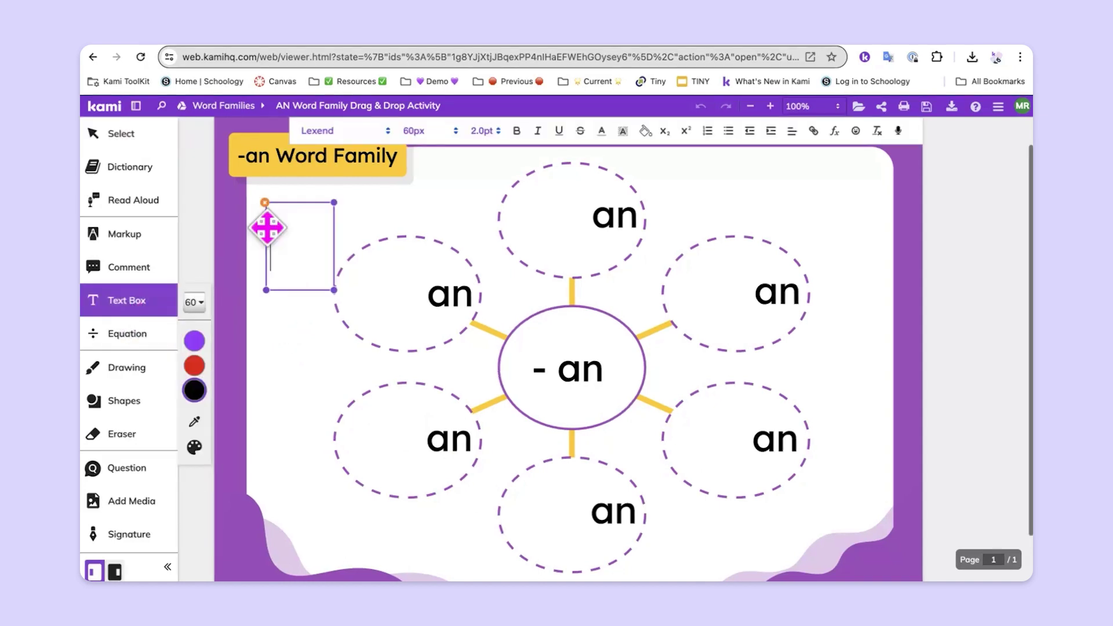
text(c)
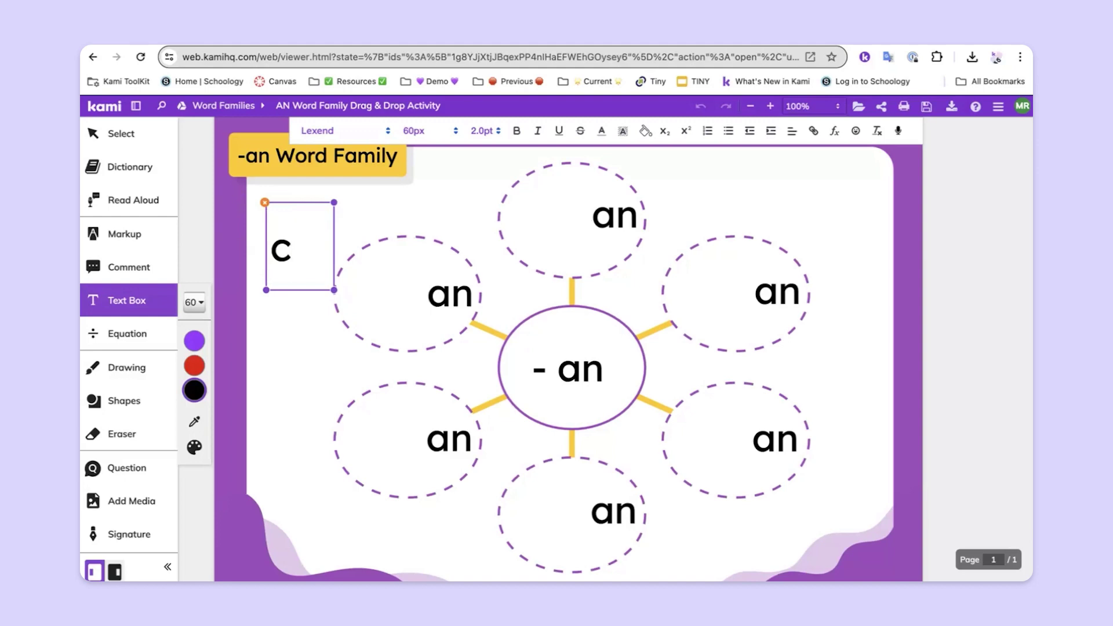
click(271, 315)
click(271, 318)
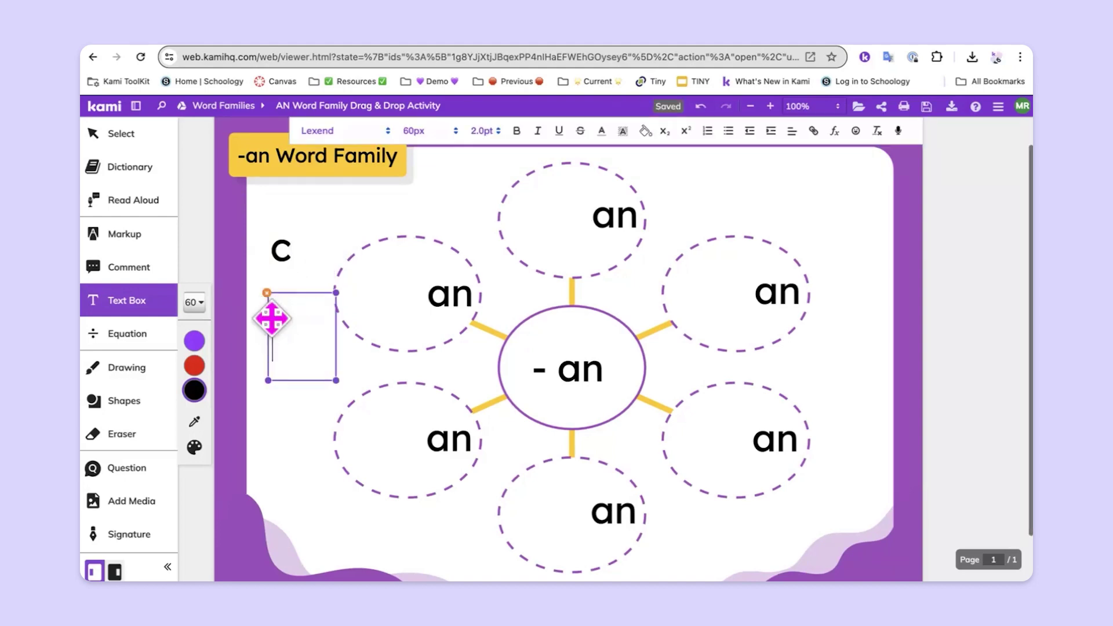
text(m)
Add four more letter text boxes: v, f, r and p.
click(272, 404)
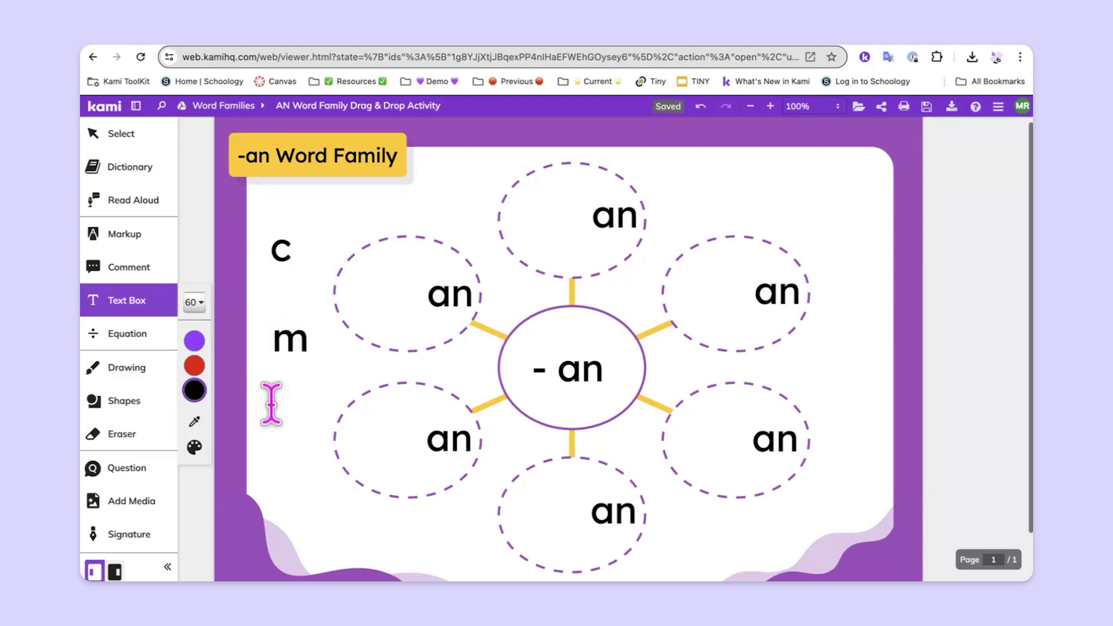
click(272, 404)
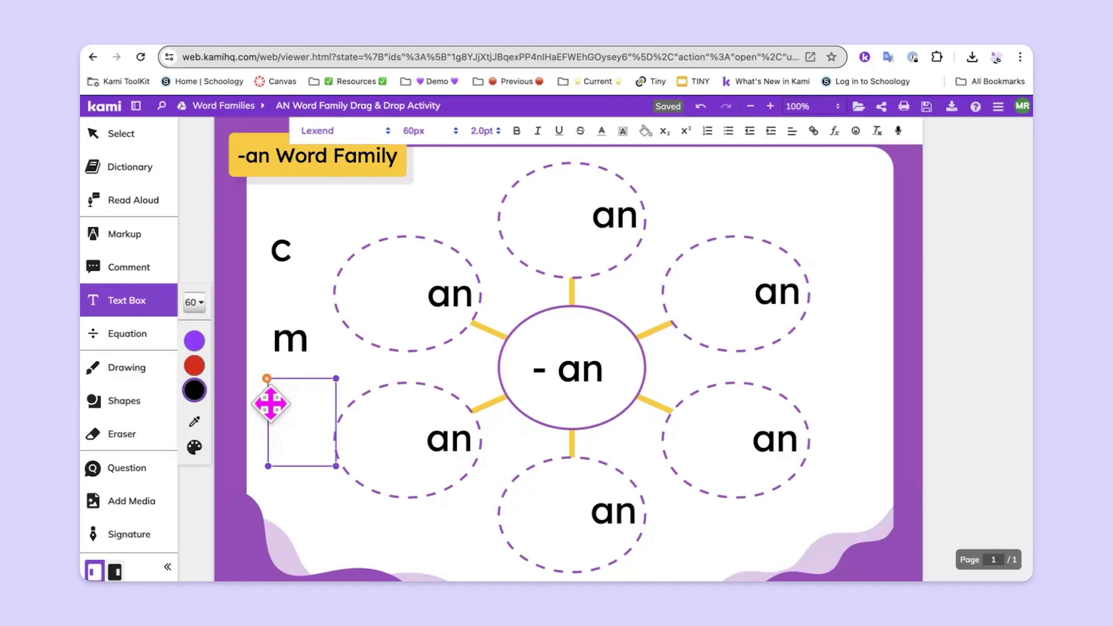
text(v)
click(286, 487)
click(286, 487)
text(f)
click(322, 208)
click(322, 209)
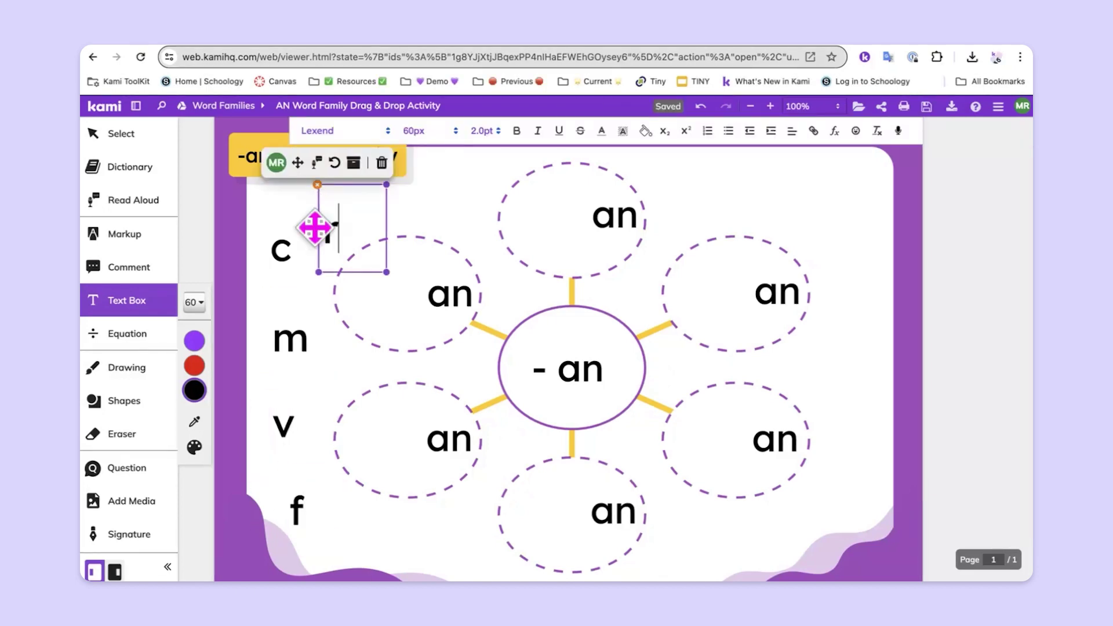
text(r)
click(313, 380)
click(313, 381)
text(p)
click(277, 244)
click(277, 243)
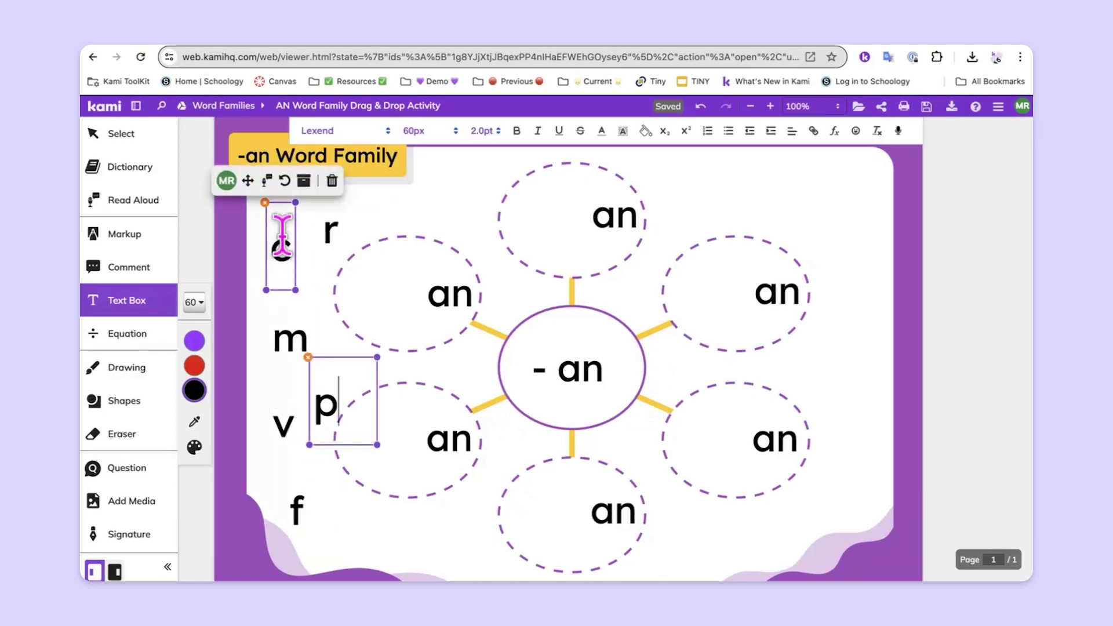
Arrange the letter boxes into a left column ordered c, r, m, p, v, f.
drag(281, 218, 273, 199)
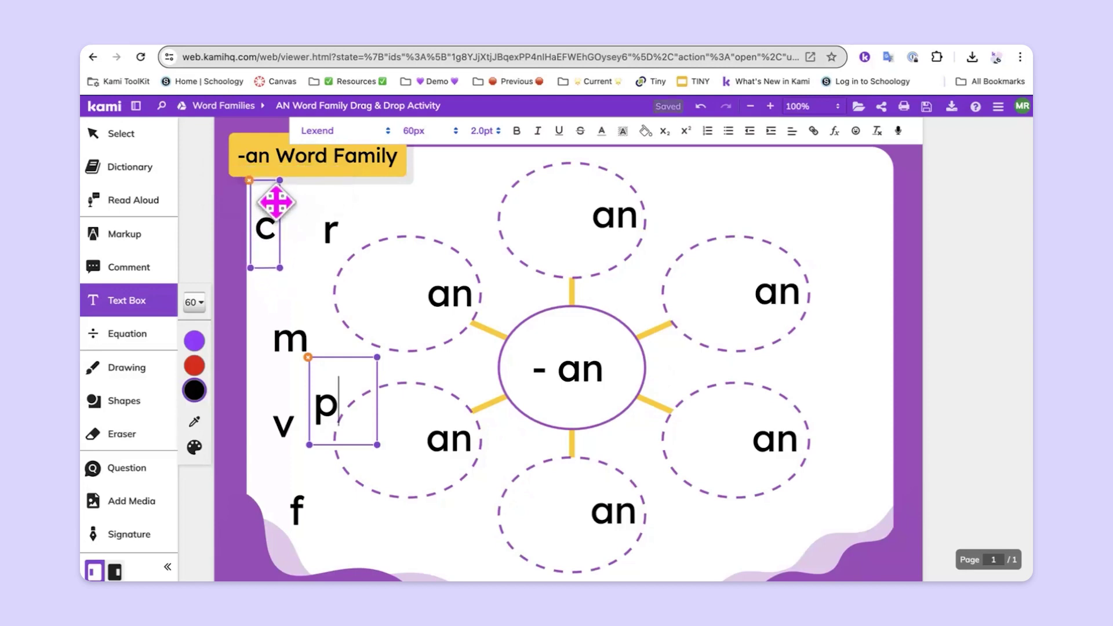
click(327, 229)
drag(343, 228, 302, 252)
click(294, 320)
drag(307, 322, 289, 291)
drag(337, 387, 284, 344)
click(293, 433)
drag(293, 433, 292, 455)
click(427, 542)
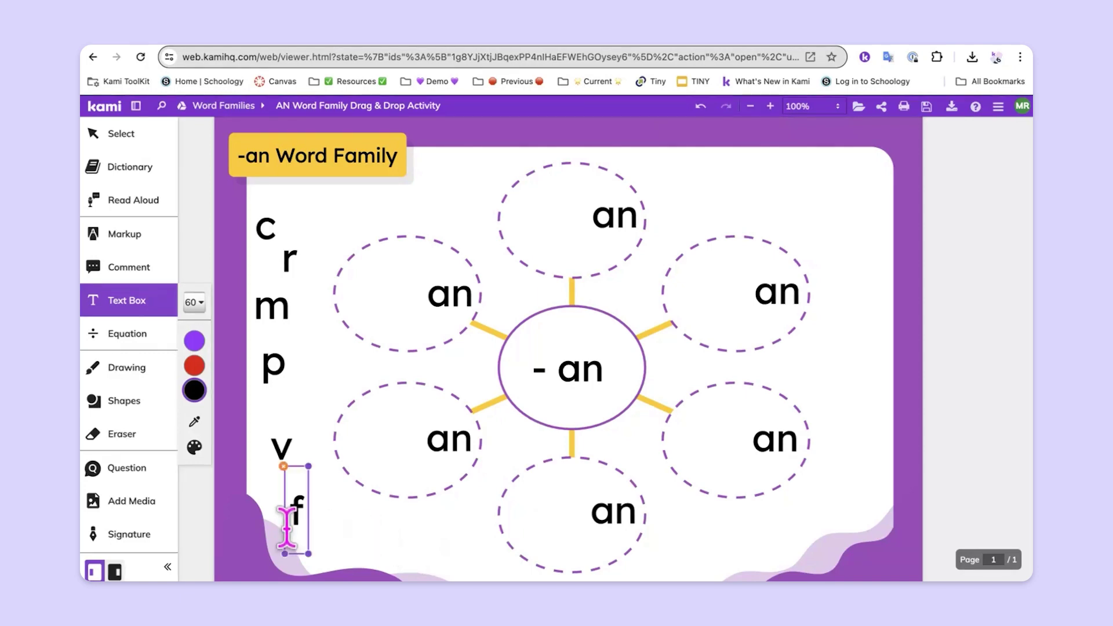
Insert the -an pictures from Documents > AN Word Family Images along the right edge, then return to Classroom.
click(138, 507)
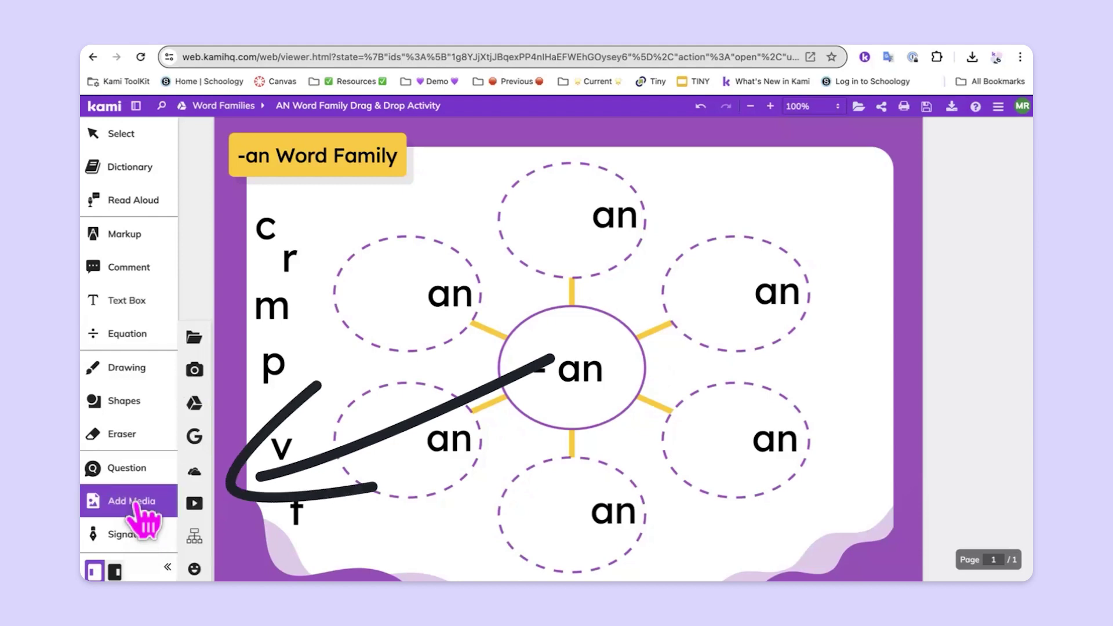
click(194, 338)
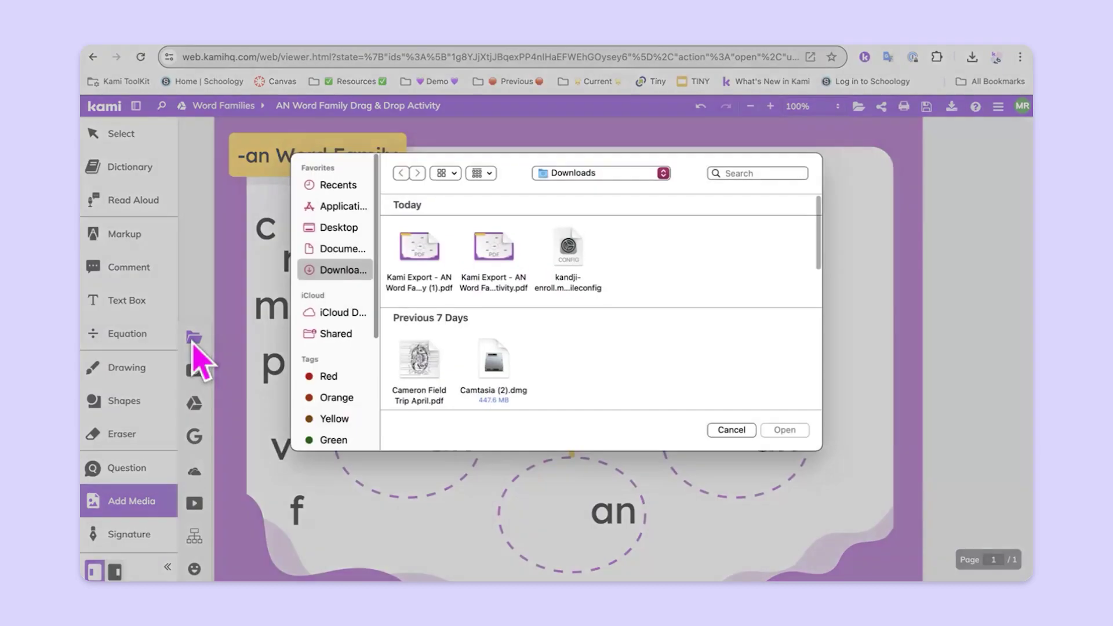
click(351, 254)
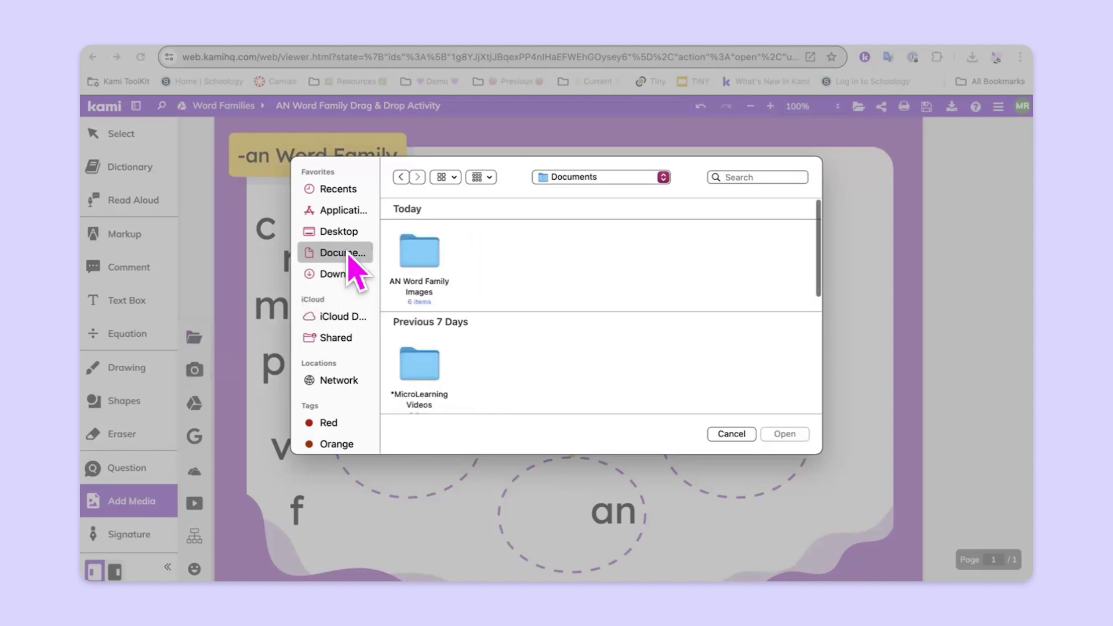
double_click(418, 269)
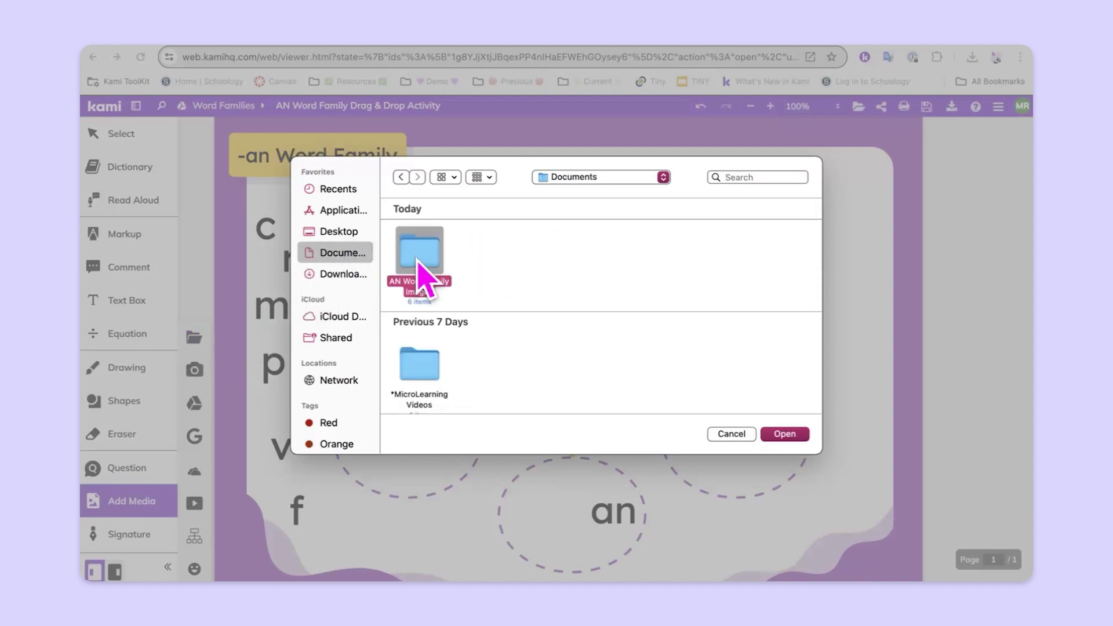
click(789, 436)
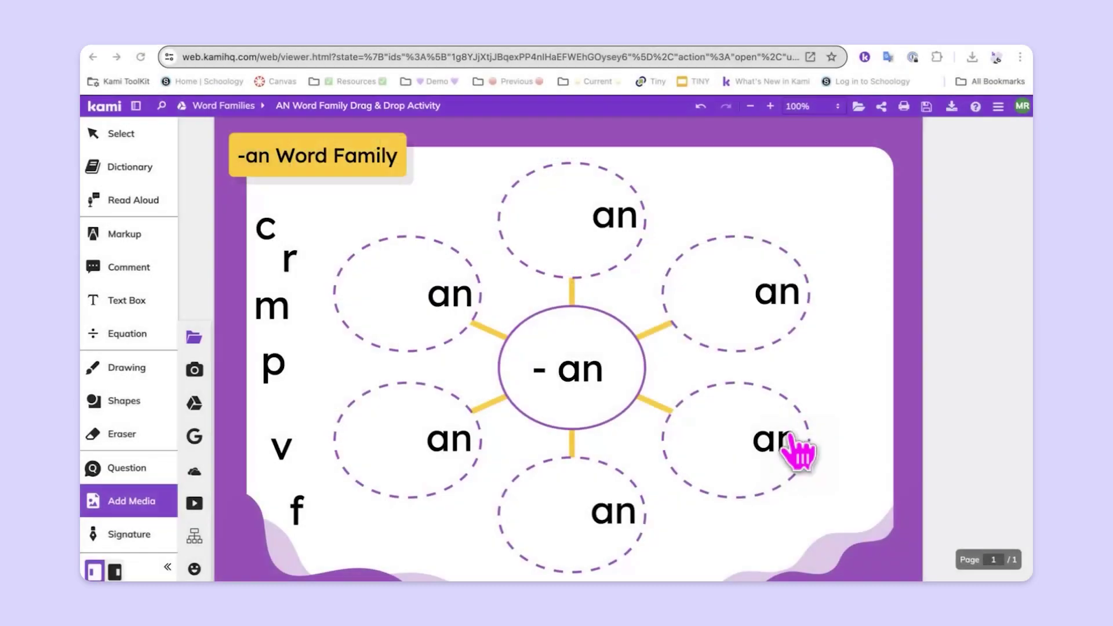
click(783, 153)
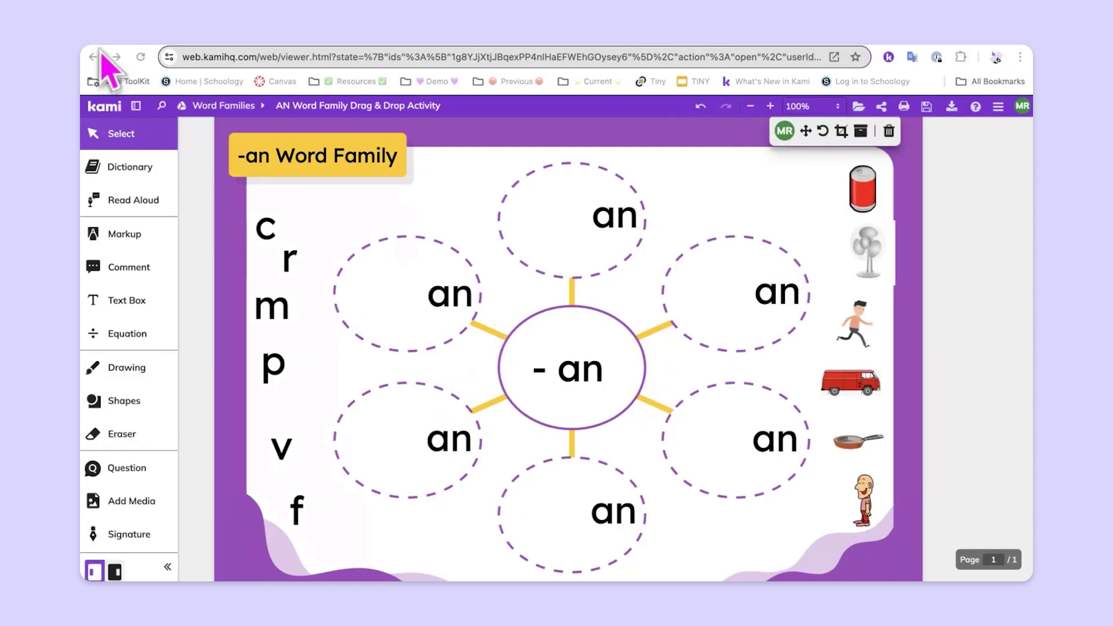
click(248, 46)
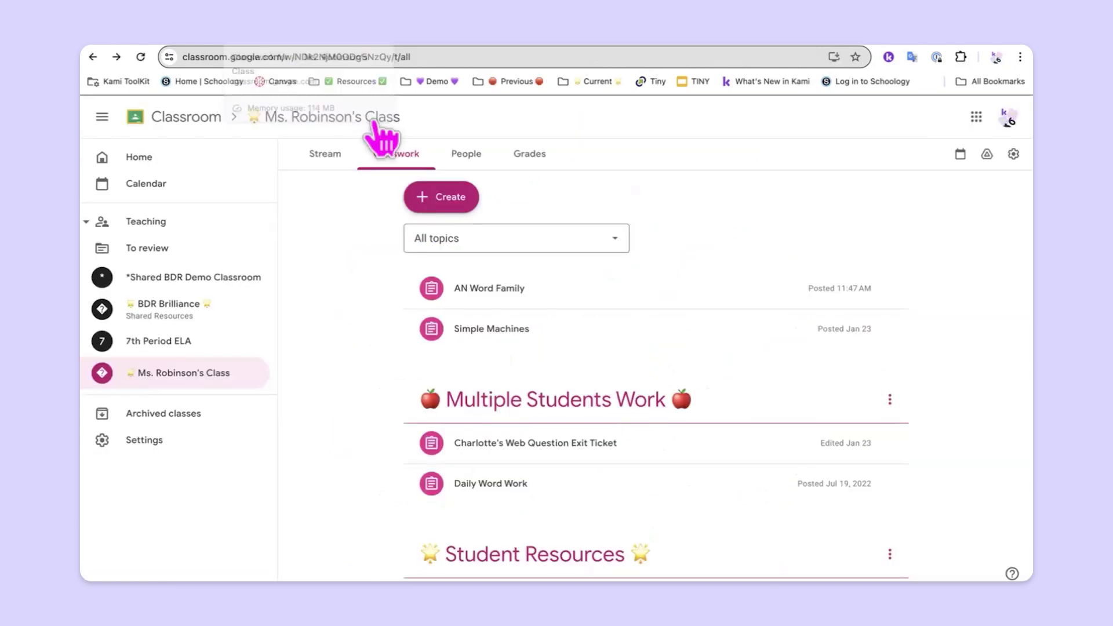
Create a new Kami Assignment titled 'AN Word Family Activity' from Classwork.
click(449, 203)
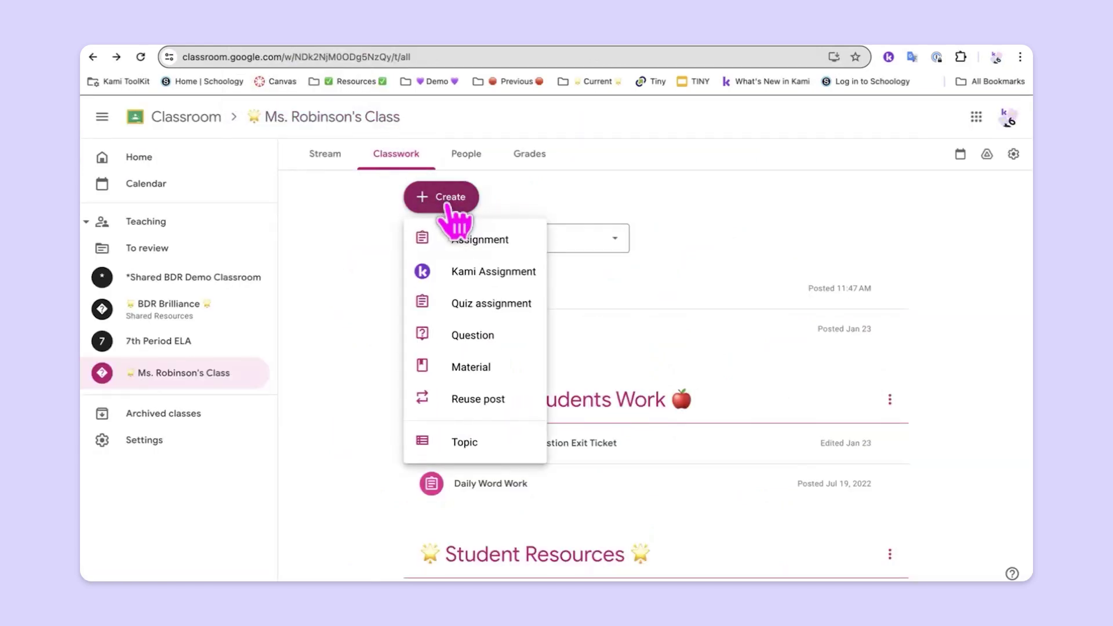
click(500, 277)
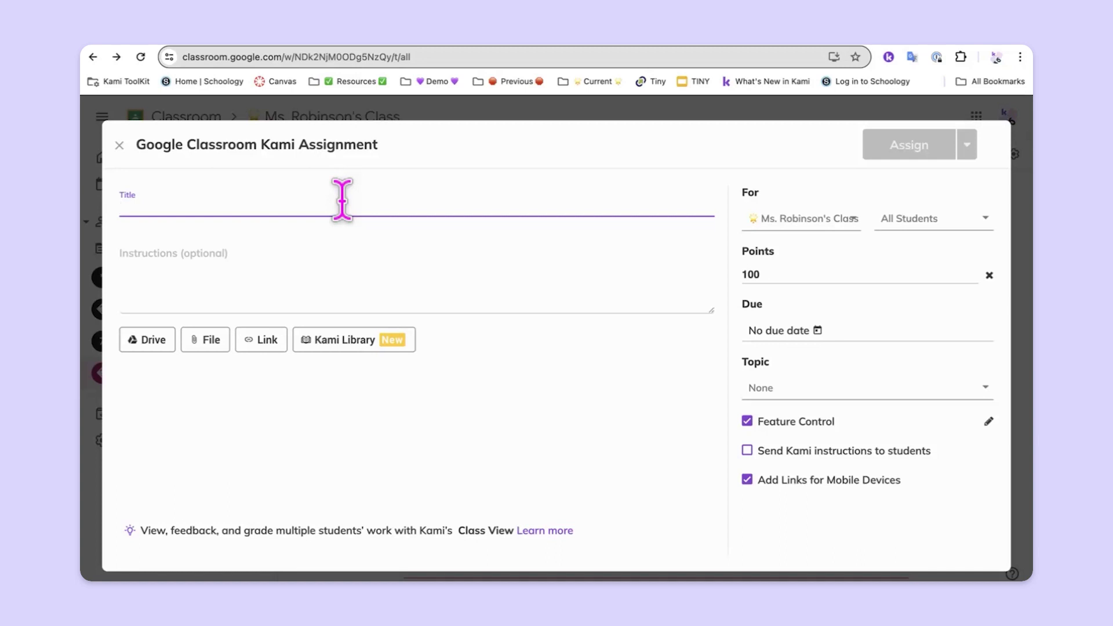
text(AN Word Family Activit)
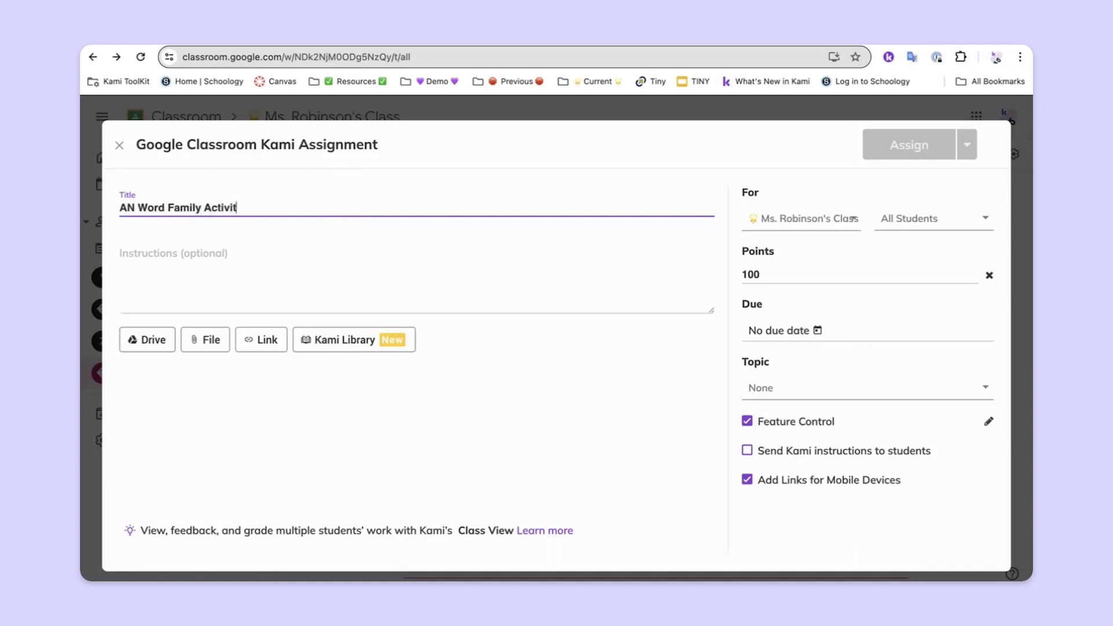
text(y)
Attach the AN Word Family Drag & Drop Activity PDF from Drive's Word Families folder.
click(148, 341)
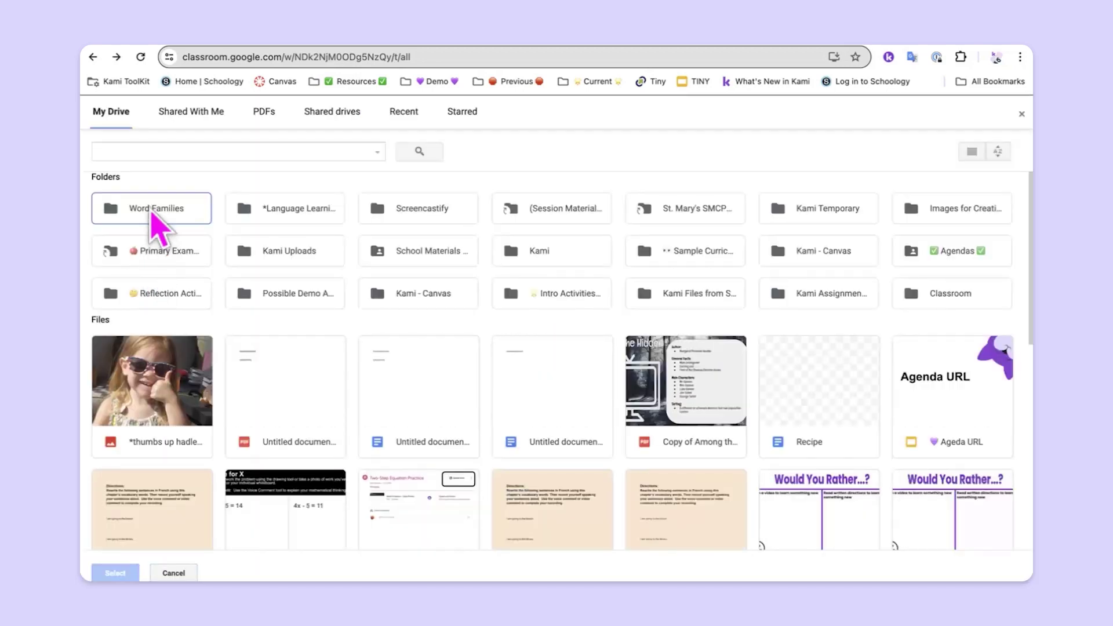
double_click(151, 212)
double_click(154, 242)
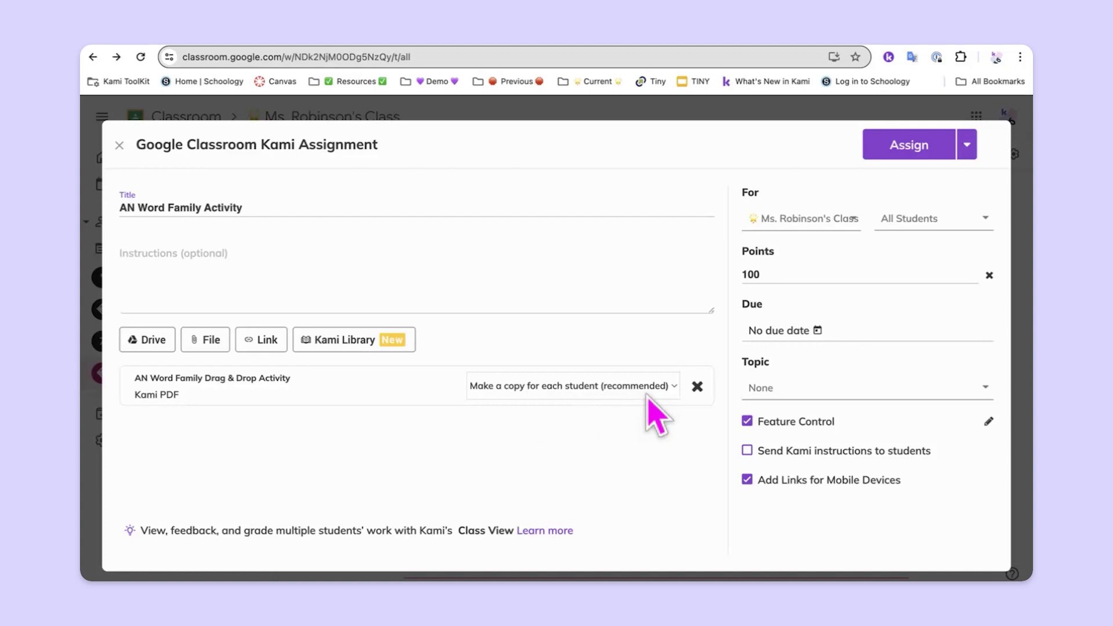
Change the assignment's points from 100 to 10 and turn on Feature Control.
click(761, 273)
key(BackSpace)
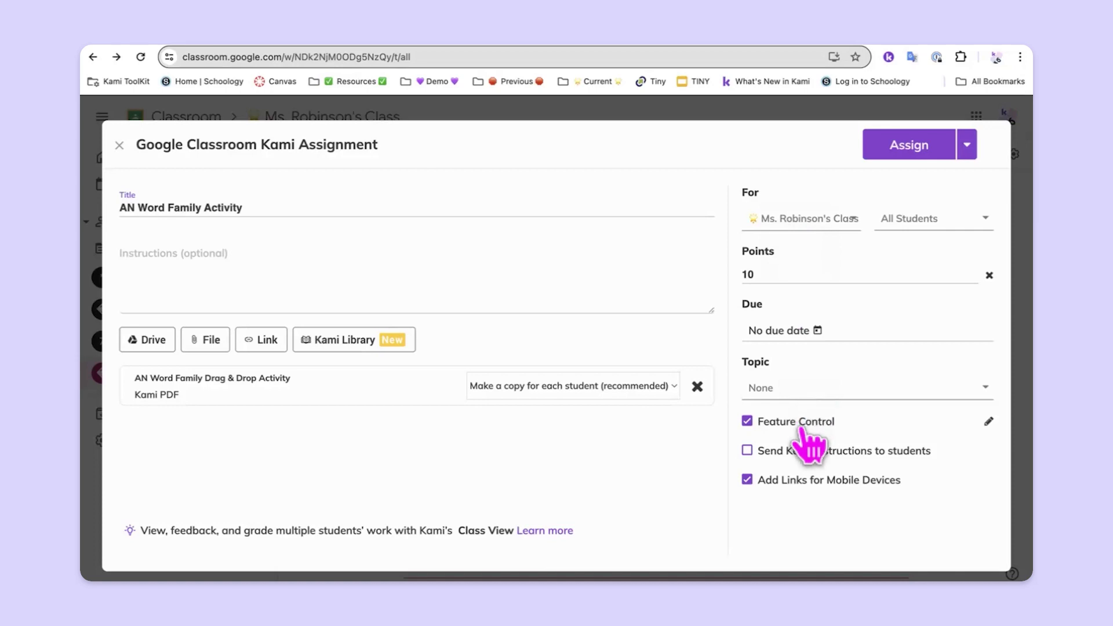
click(748, 422)
Turn all tools off, then allow only Select, Voice Comment and Text Box, keeping support features on.
click(764, 425)
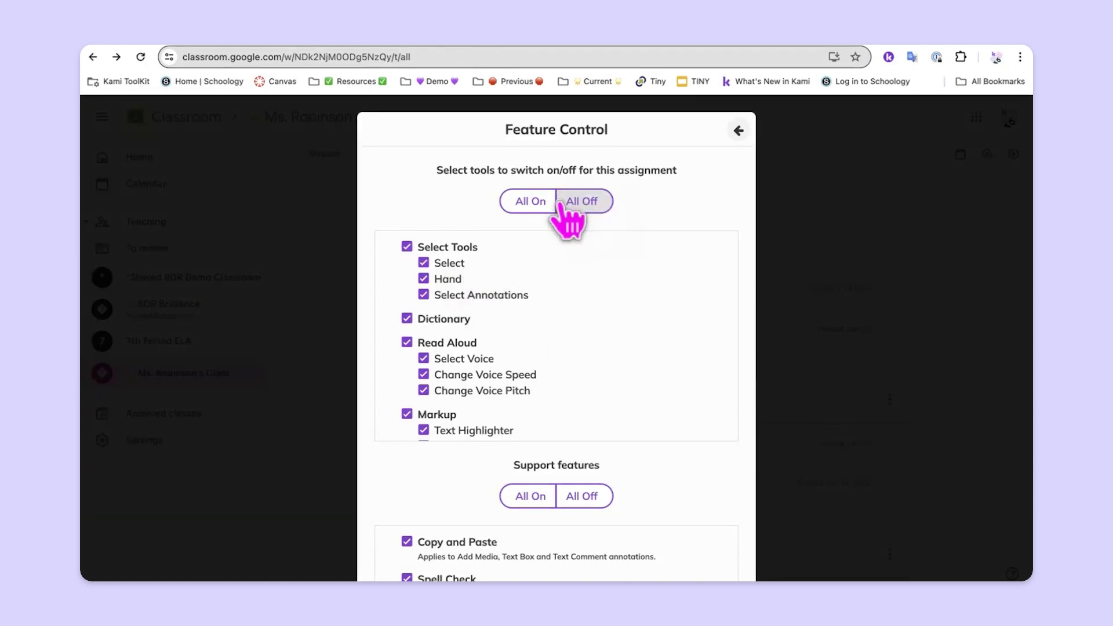
click(582, 201)
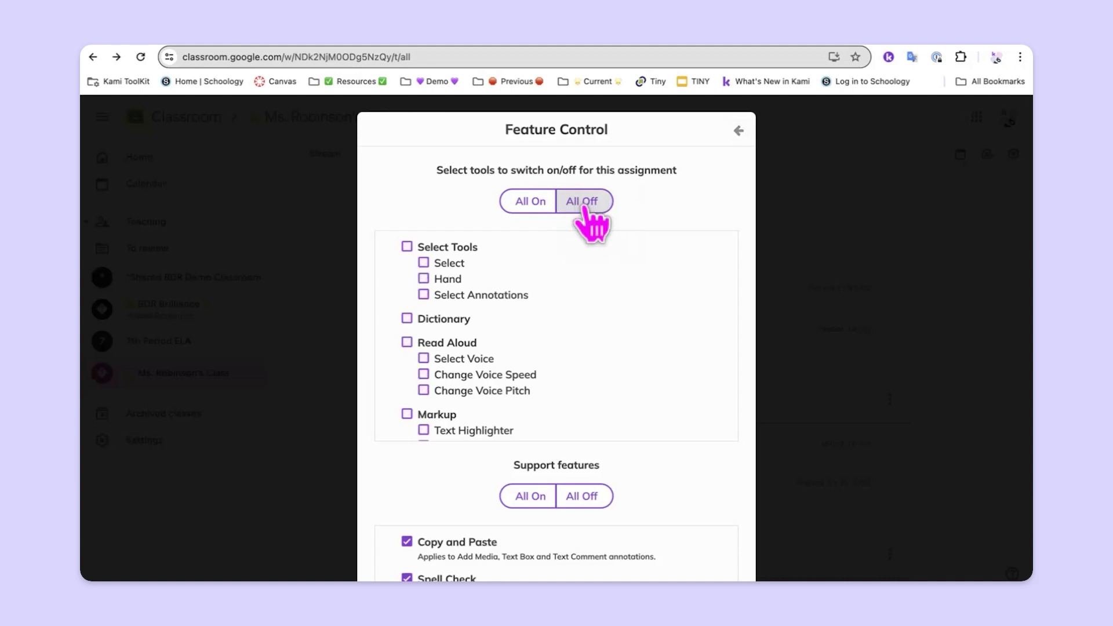
click(423, 262)
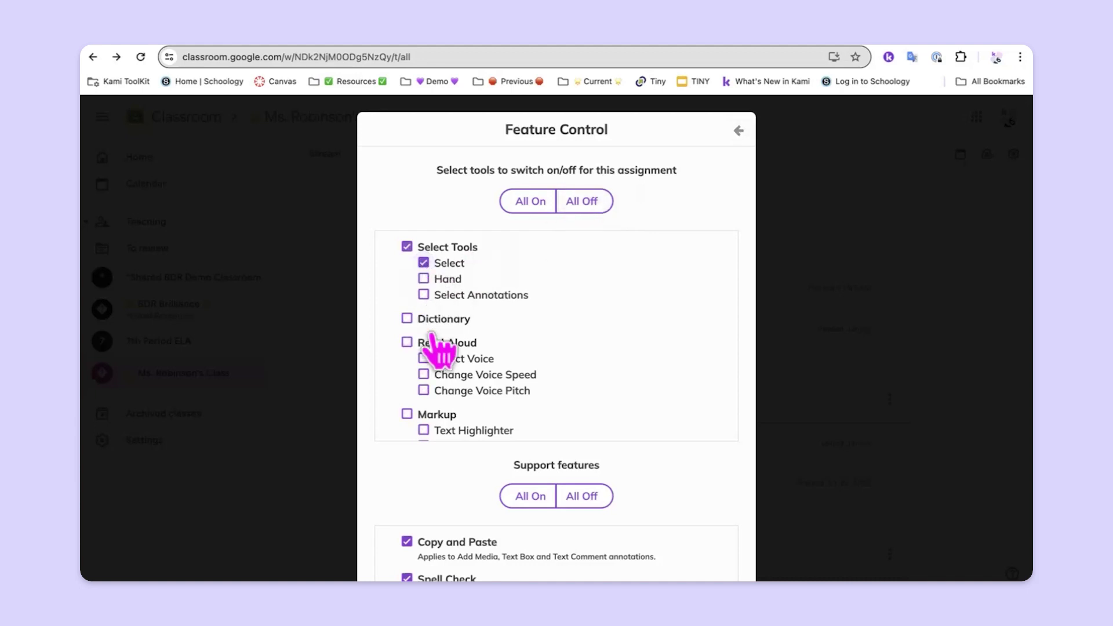
scroll(435, 372, down, 5)
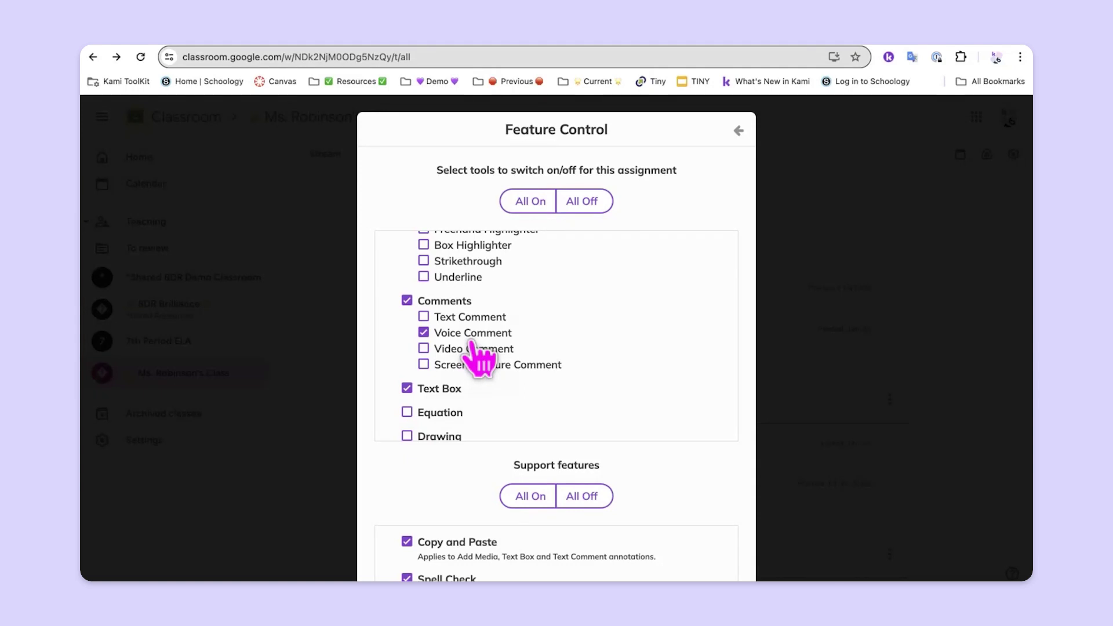
scroll(475, 357, down, 15)
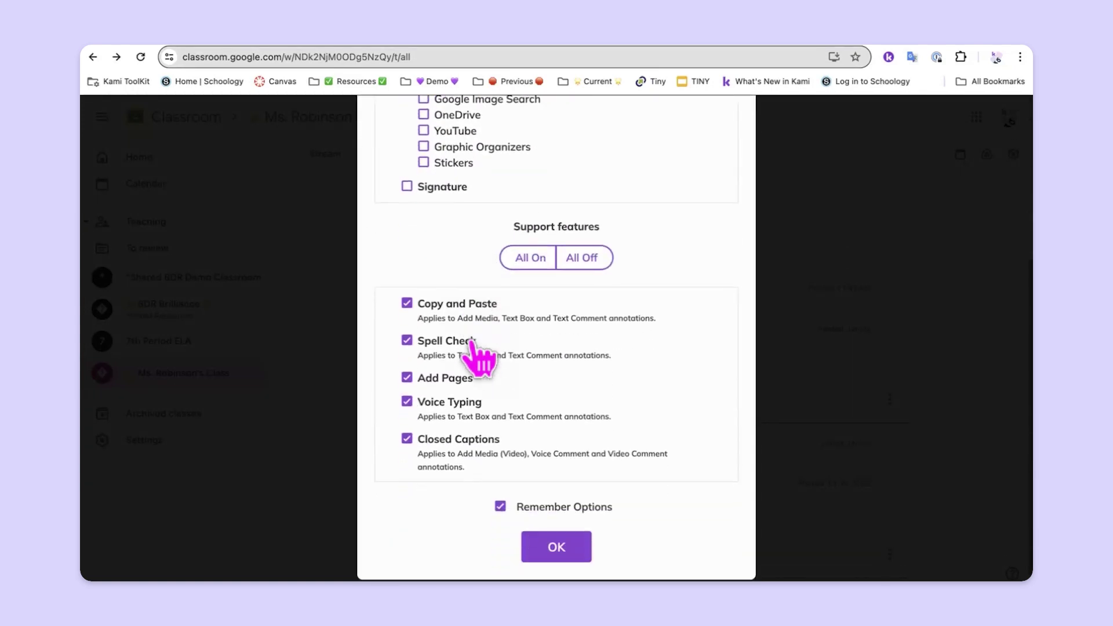
click(555, 547)
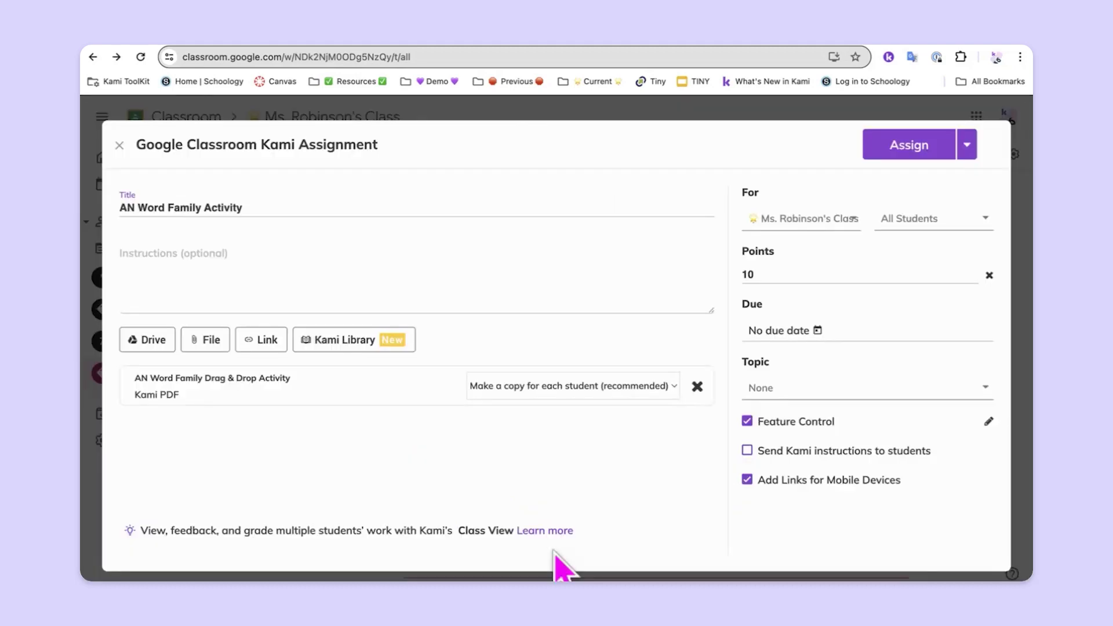
Assign the activity, then open the student's copy with Kami.
click(907, 148)
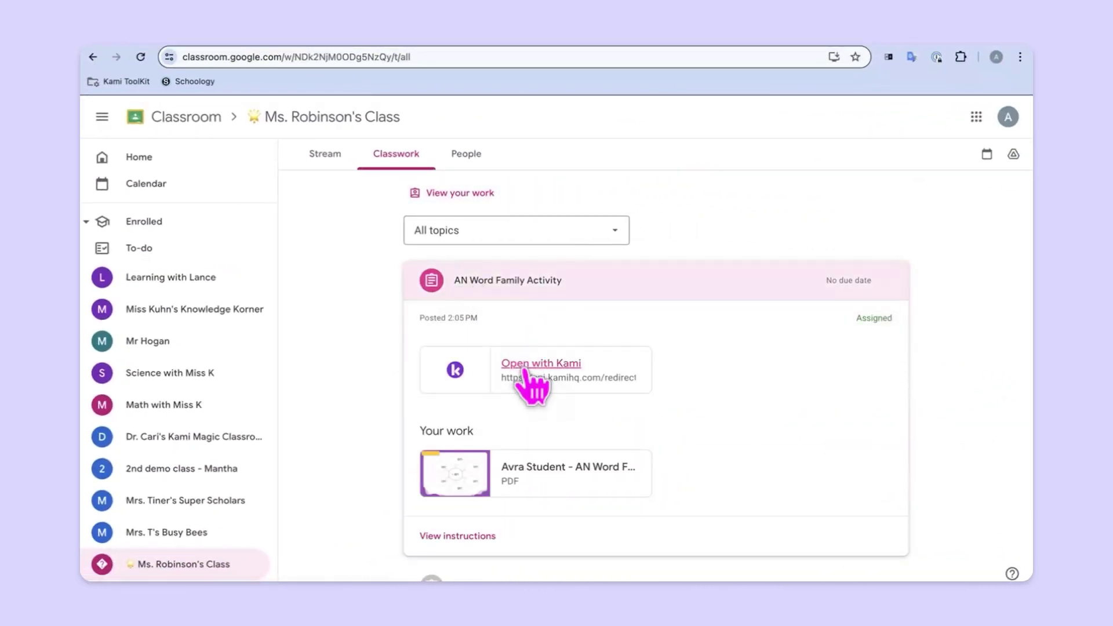
click(530, 371)
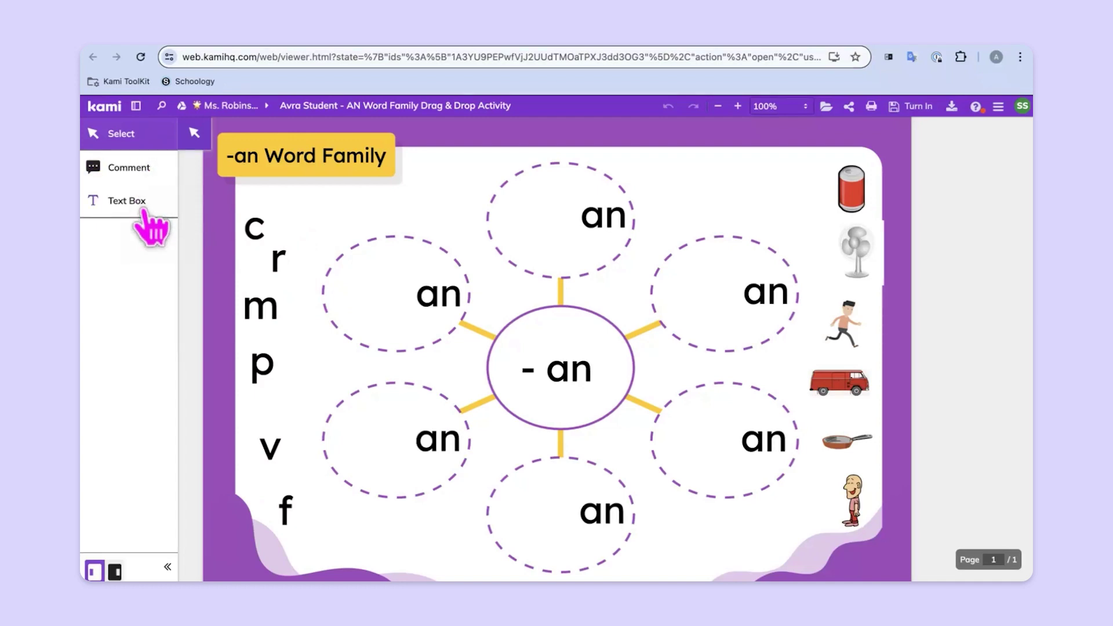
Drag the letter c and the red can picture into the upper-left bubble to spell 'can'.
click(145, 215)
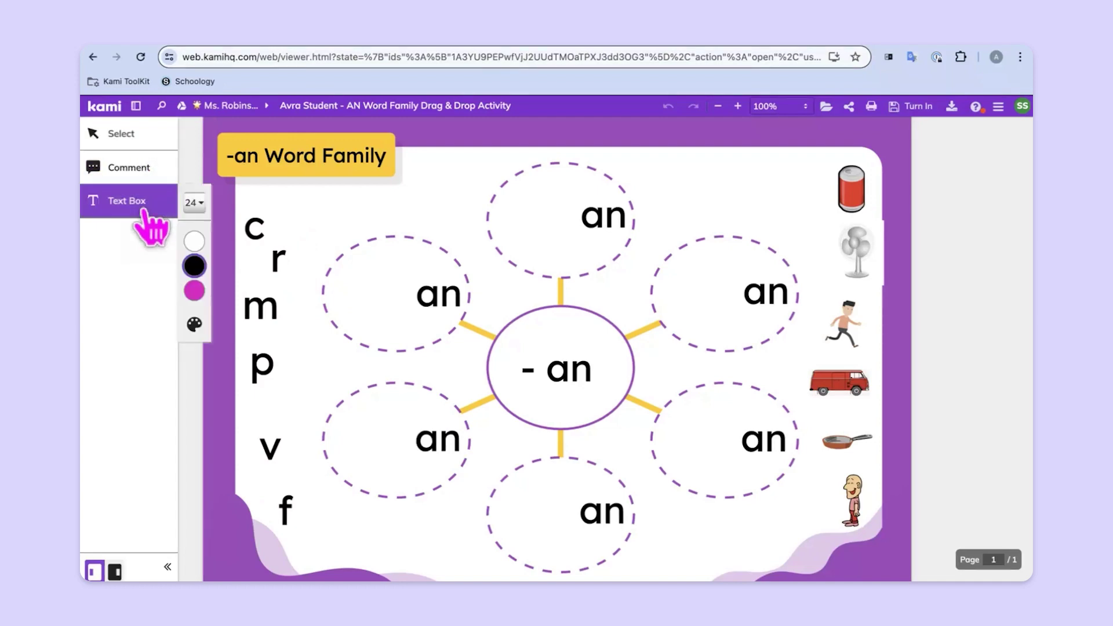
click(142, 171)
click(133, 141)
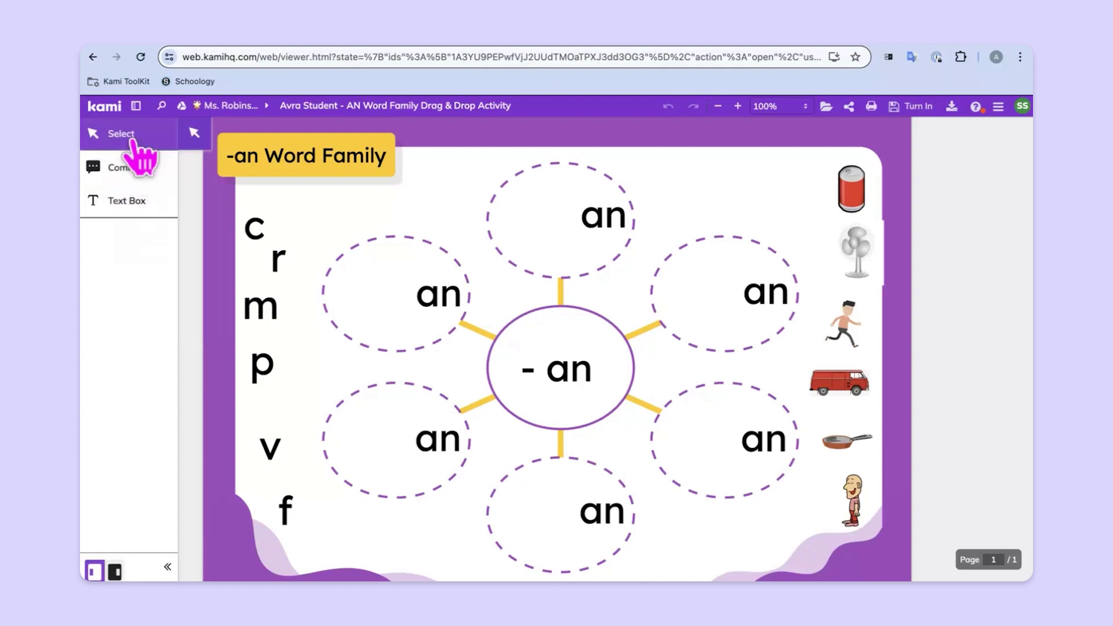
click(259, 229)
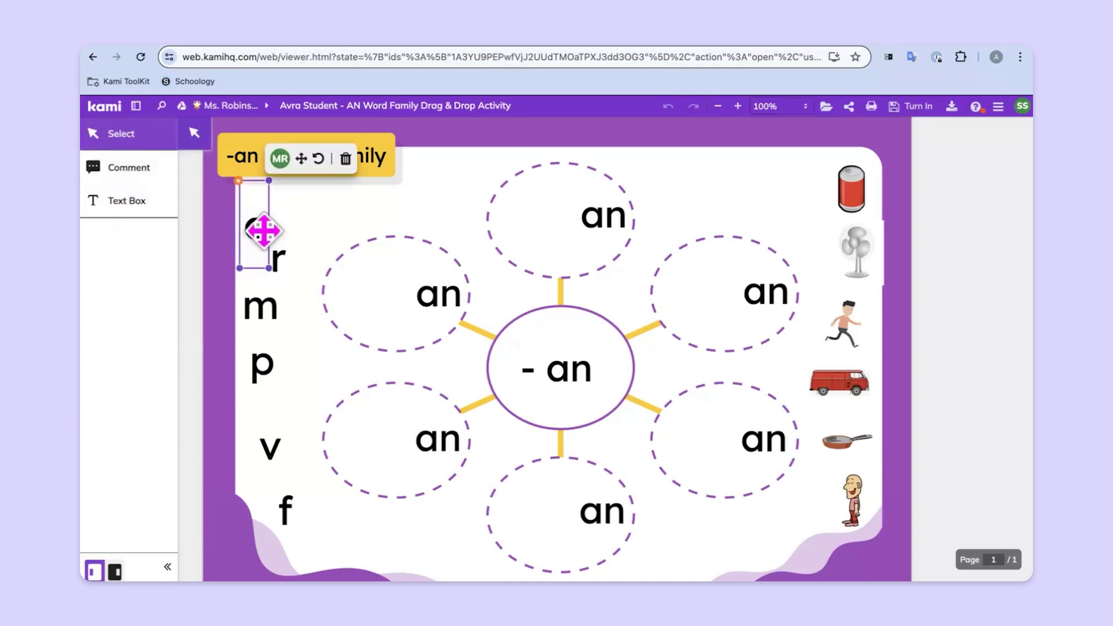
drag(263, 231, 402, 296)
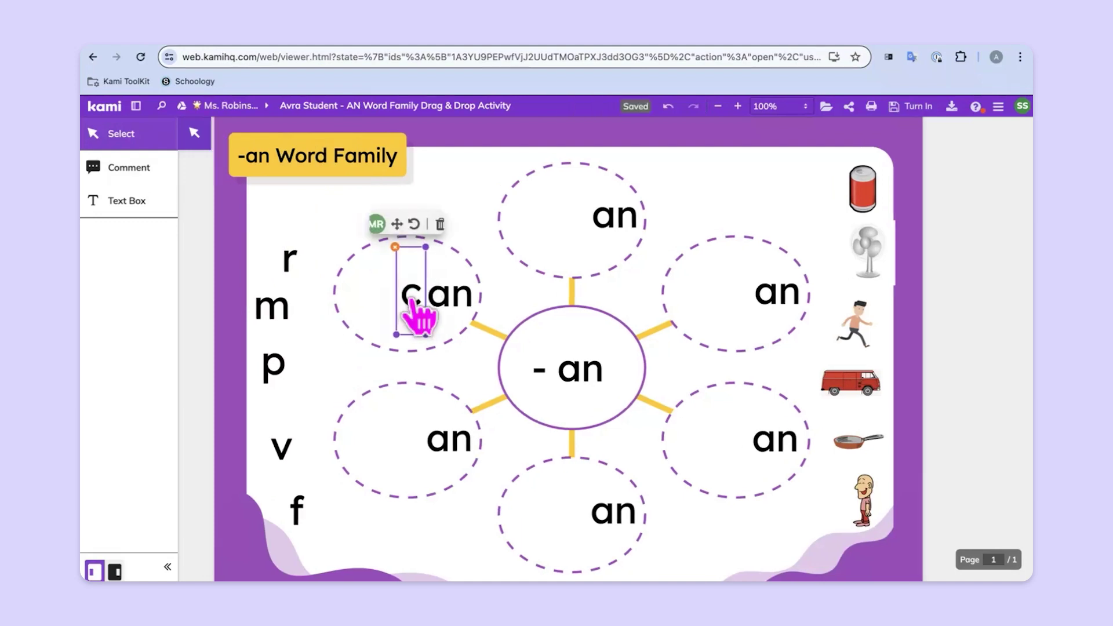
click(432, 315)
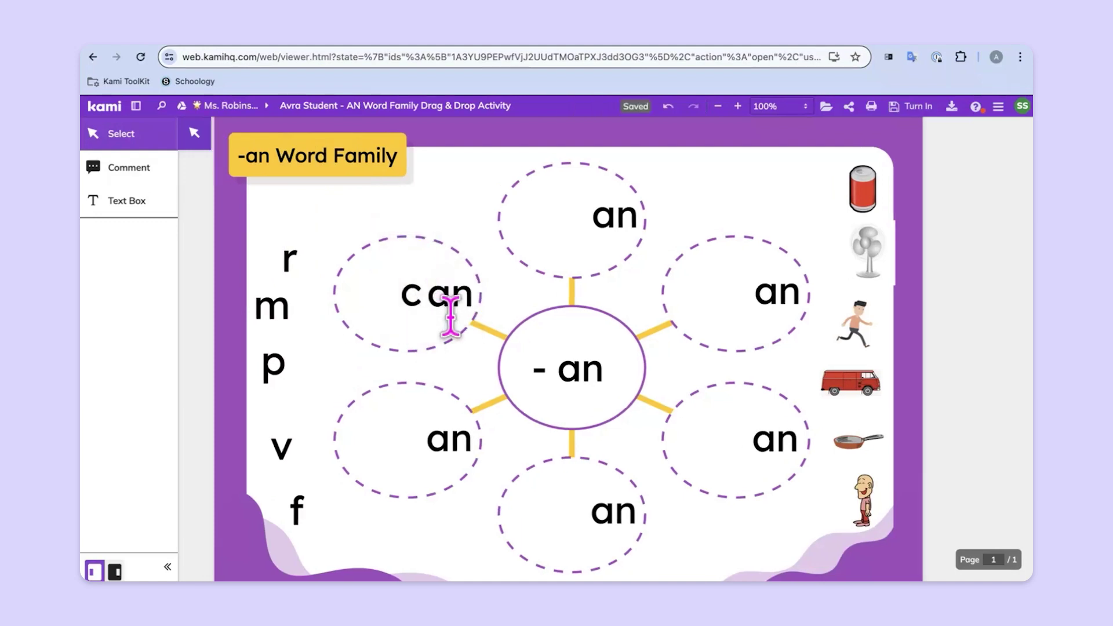
click(873, 198)
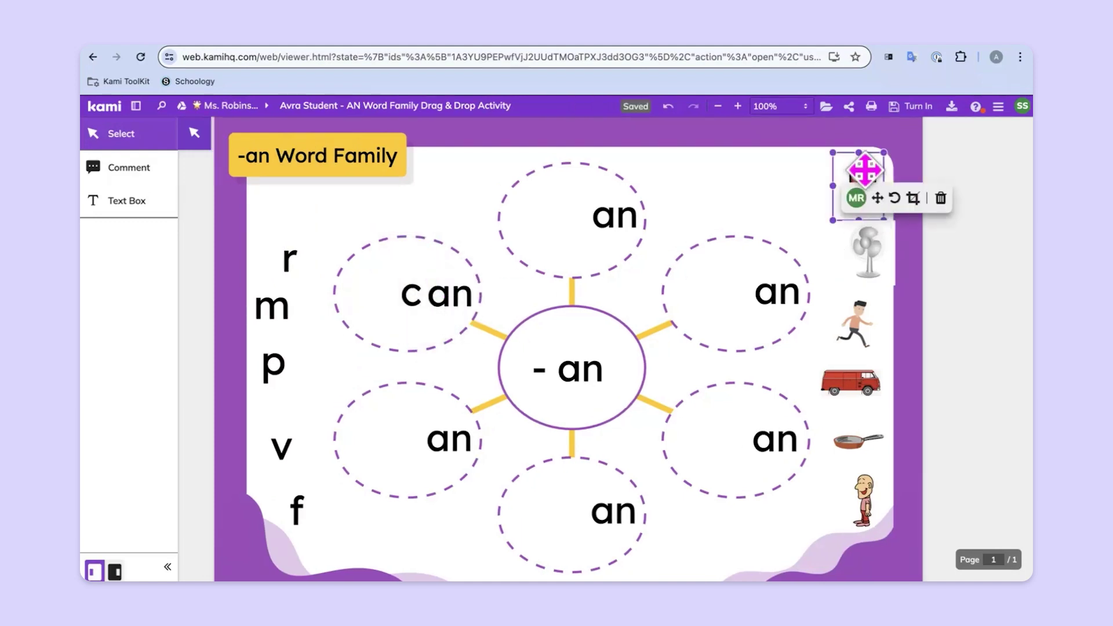
drag(865, 170, 374, 274)
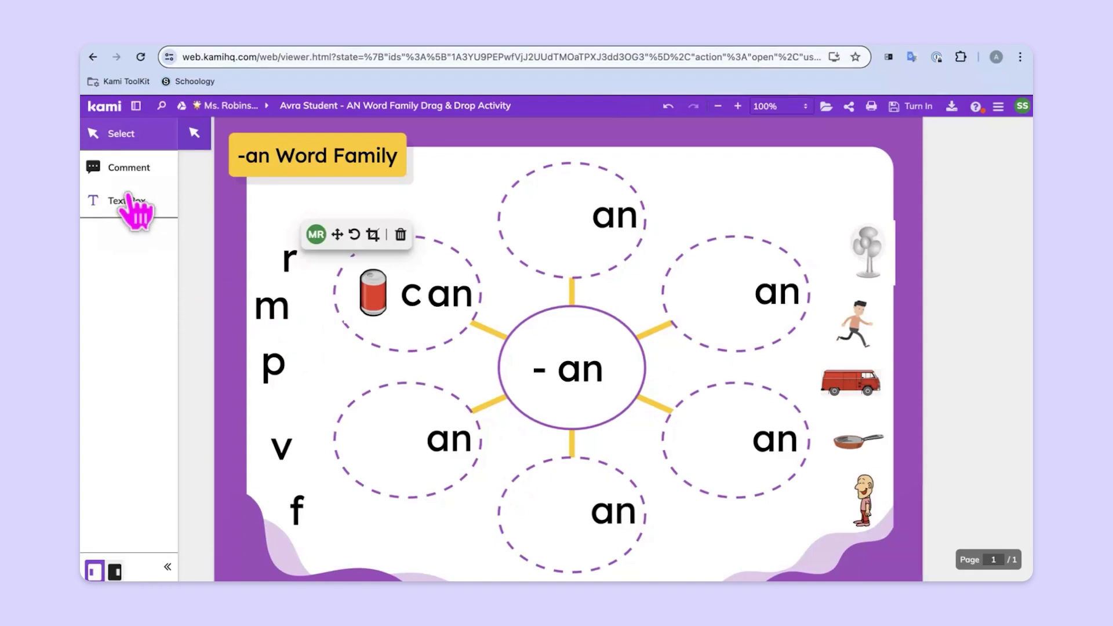
Record a short voice comment beside the can bubble and turn in the activity.
click(134, 168)
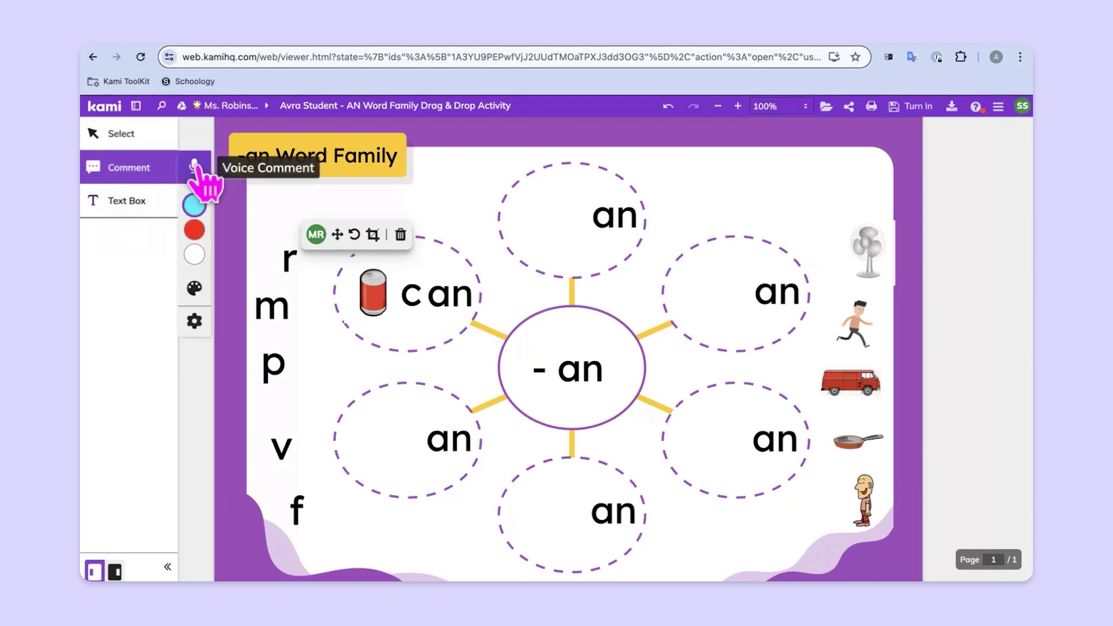
click(414, 269)
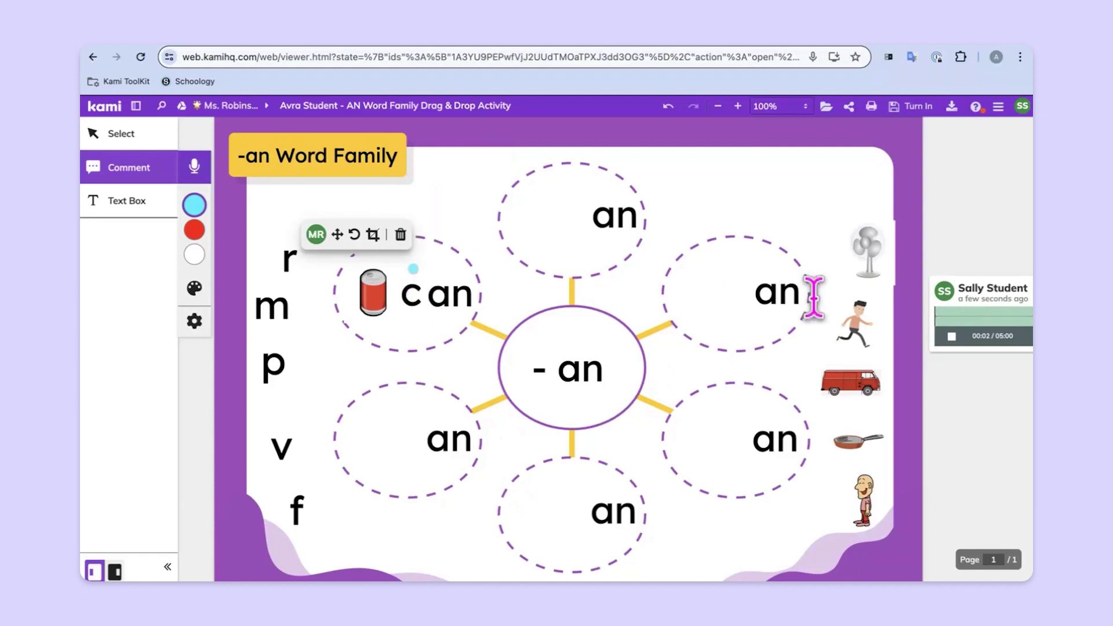
click(952, 337)
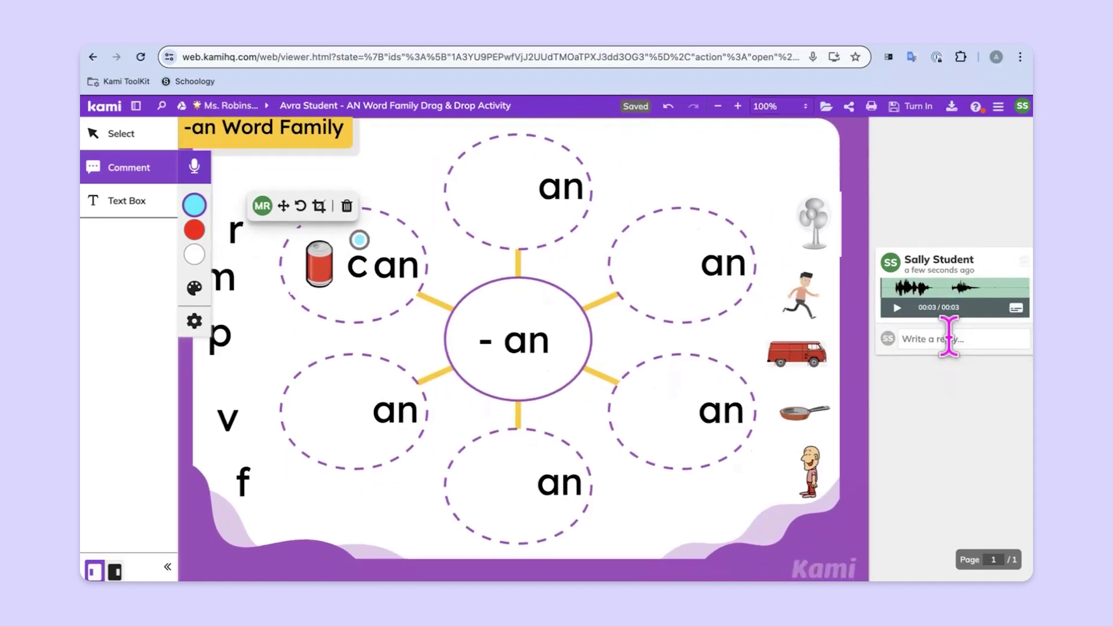
click(916, 107)
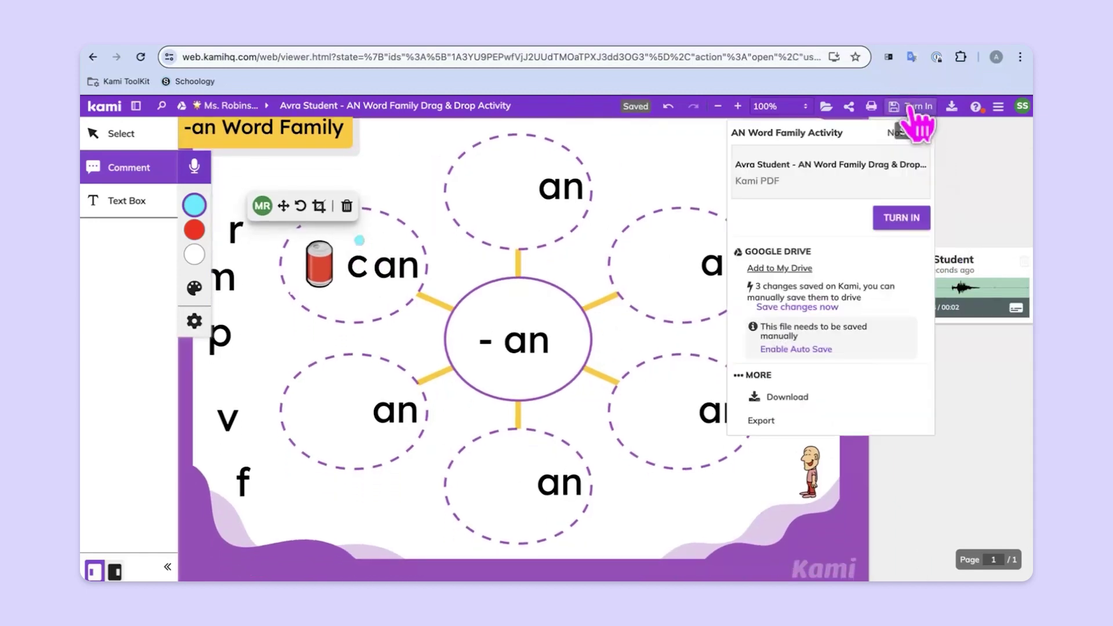
click(907, 217)
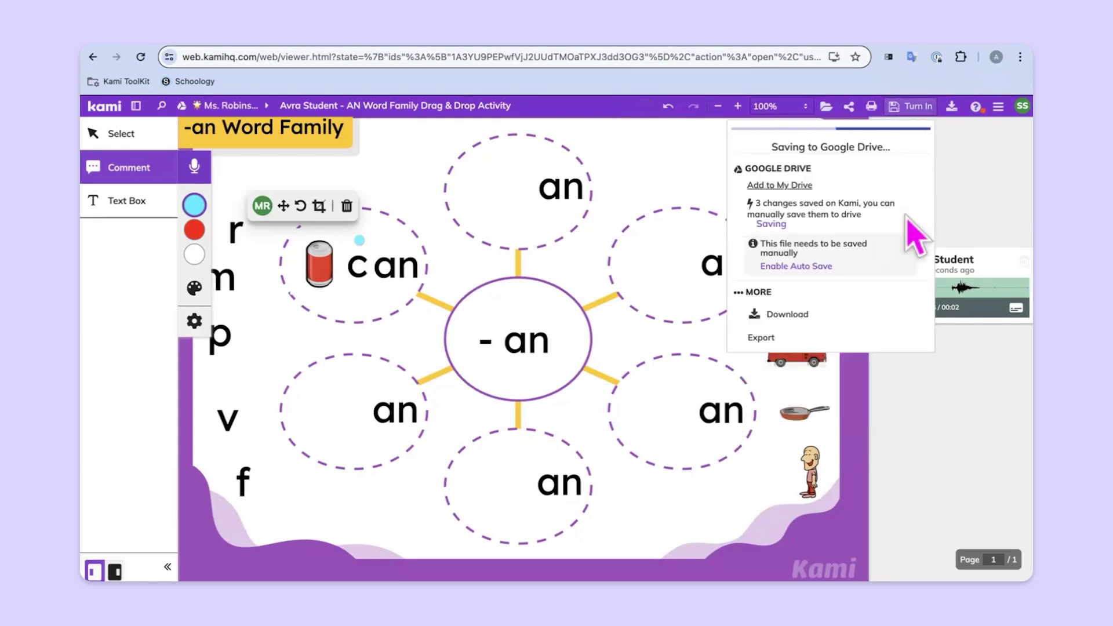